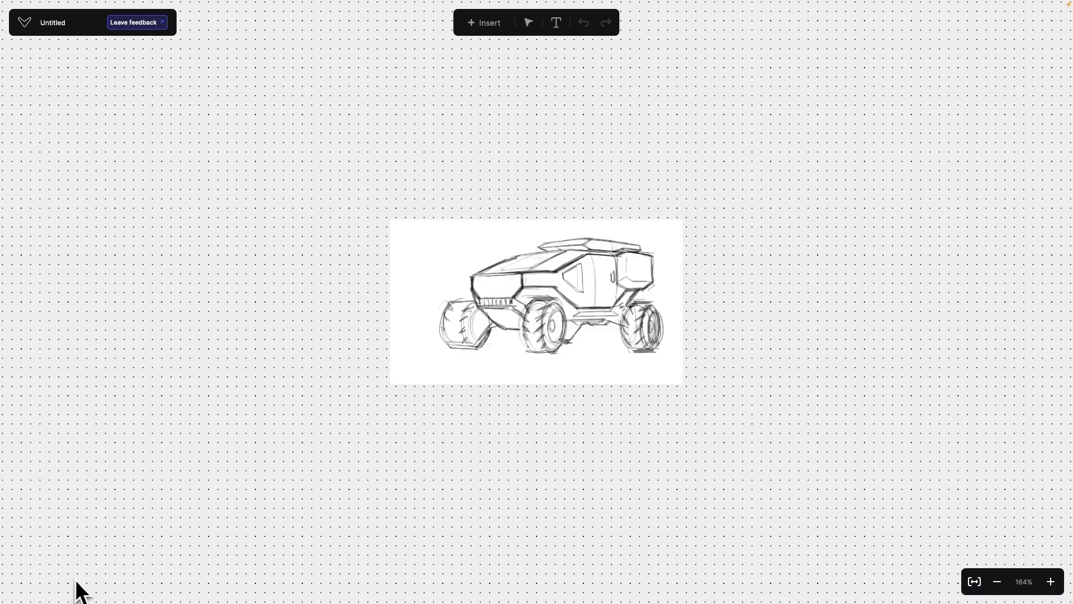
Examine the vehicle sketch by panning and zooming around the canvas, and fit it to the view
mouse_move(552, 412)
mouse_down()
mouse_move(486, 427)
mouse_move(472, 502)
mouse_move(544, 484)
mouse_move(472, 428)
mouse_move(505, 431)
mouse_move(499, 423)
mouse_up()
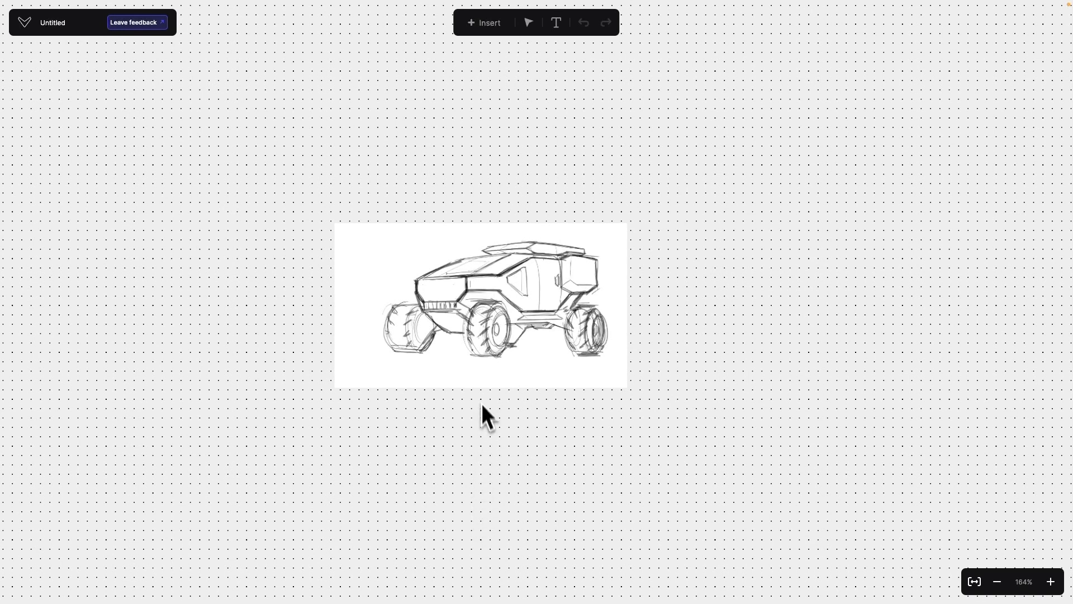
scroll(484, 386, up, 5)
drag(392, 423, 379, 458)
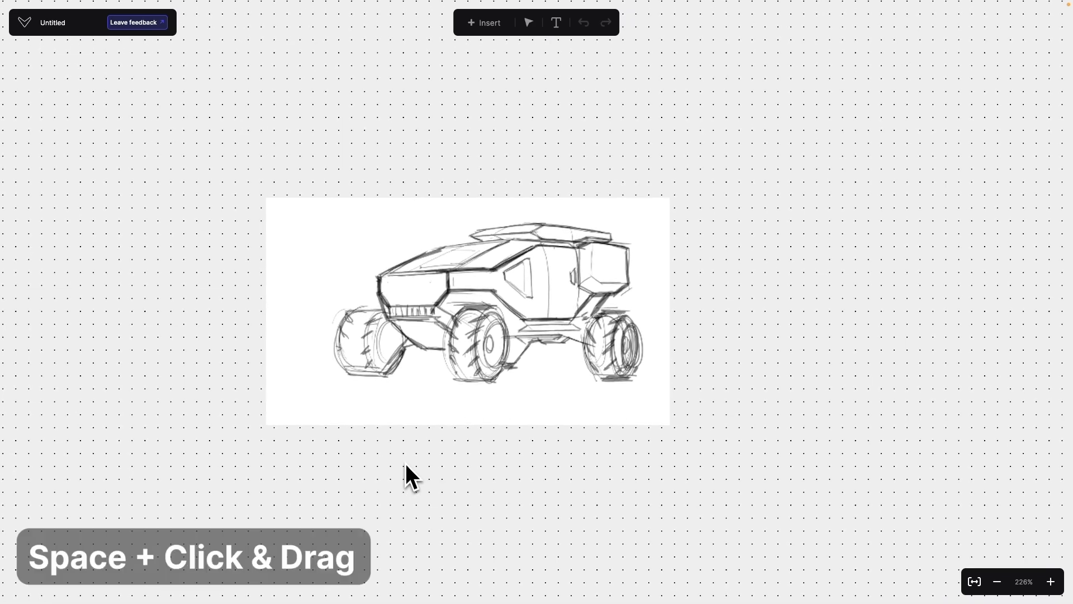
mouse_move(581, 464)
mouse_down()
mouse_move(465, 470)
mouse_move(697, 449)
mouse_move(637, 383)
mouse_move(620, 513)
mouse_move(626, 459)
mouse_up()
scroll(636, 440, down, 2)
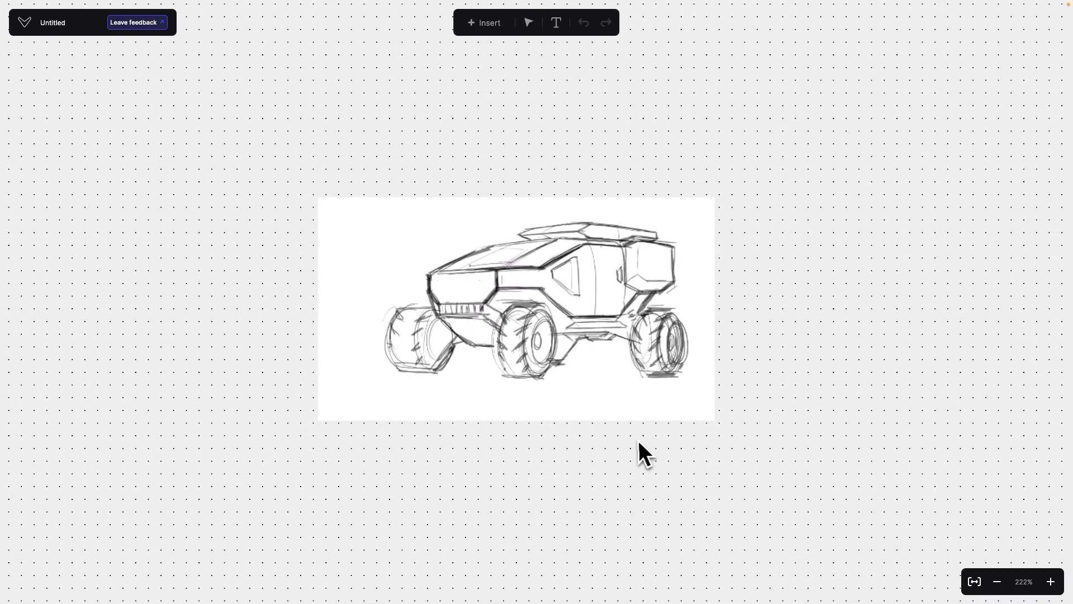
scroll(636, 440, up, 3)
scroll(636, 441, up, 2)
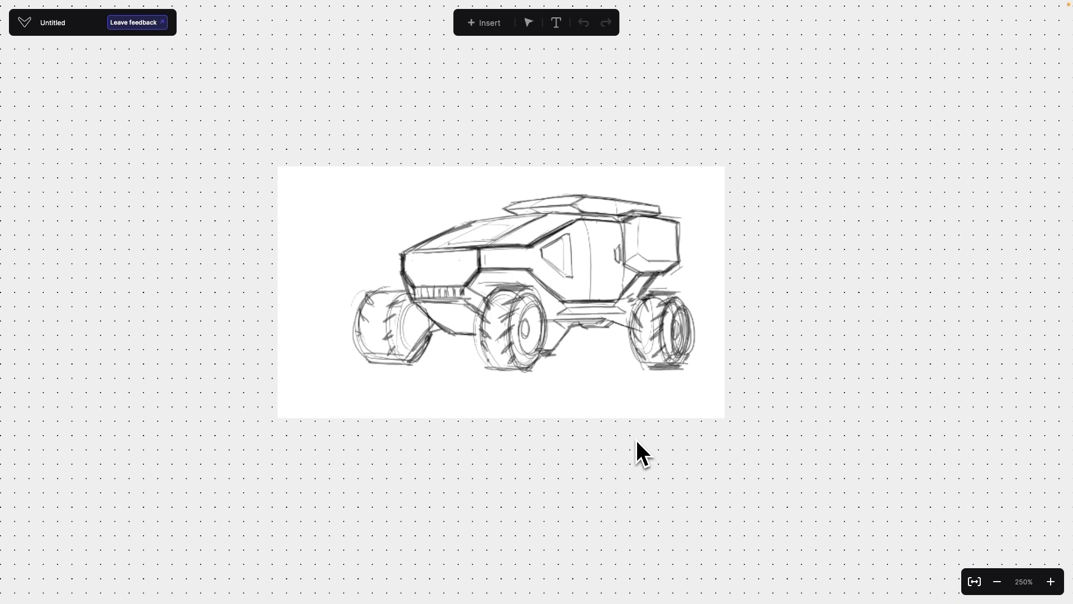
scroll(624, 417, down, 3)
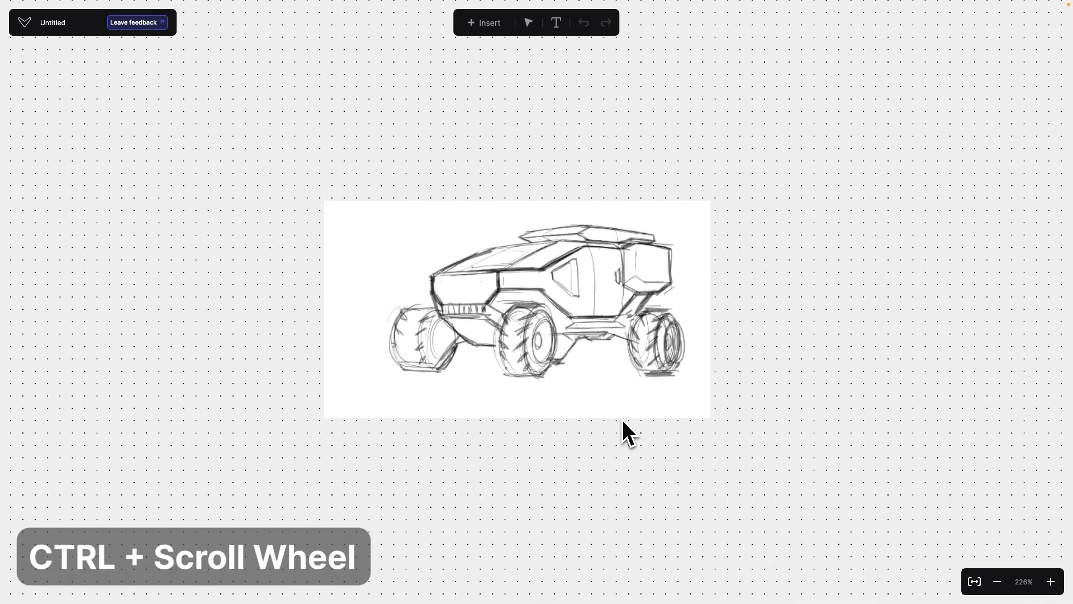
scroll(612, 415, up, 2)
scroll(612, 416, down, 1)
scroll(613, 416, up, 2)
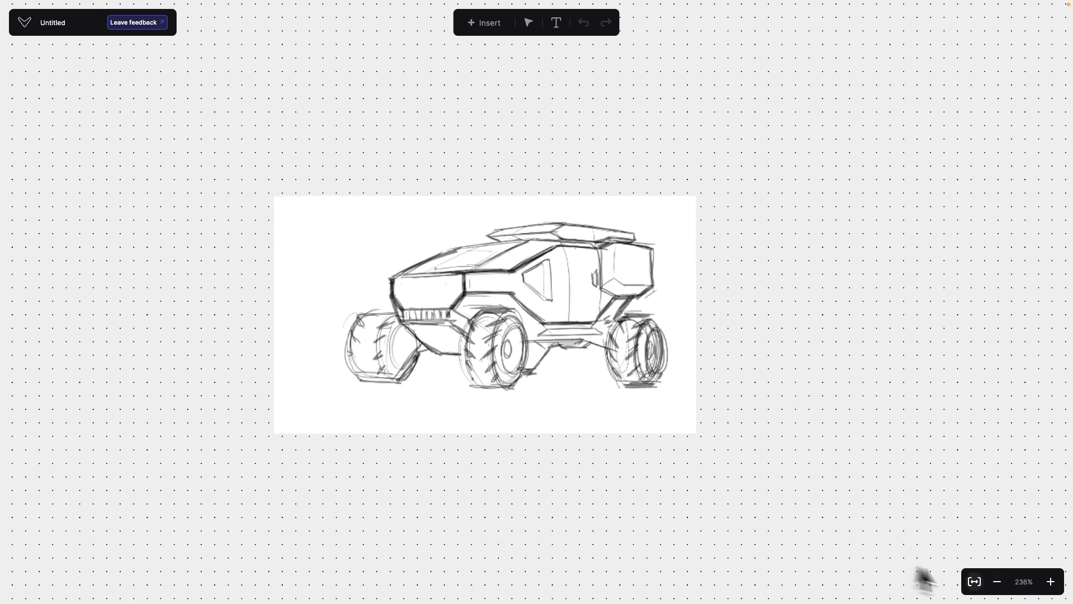
click(998, 582)
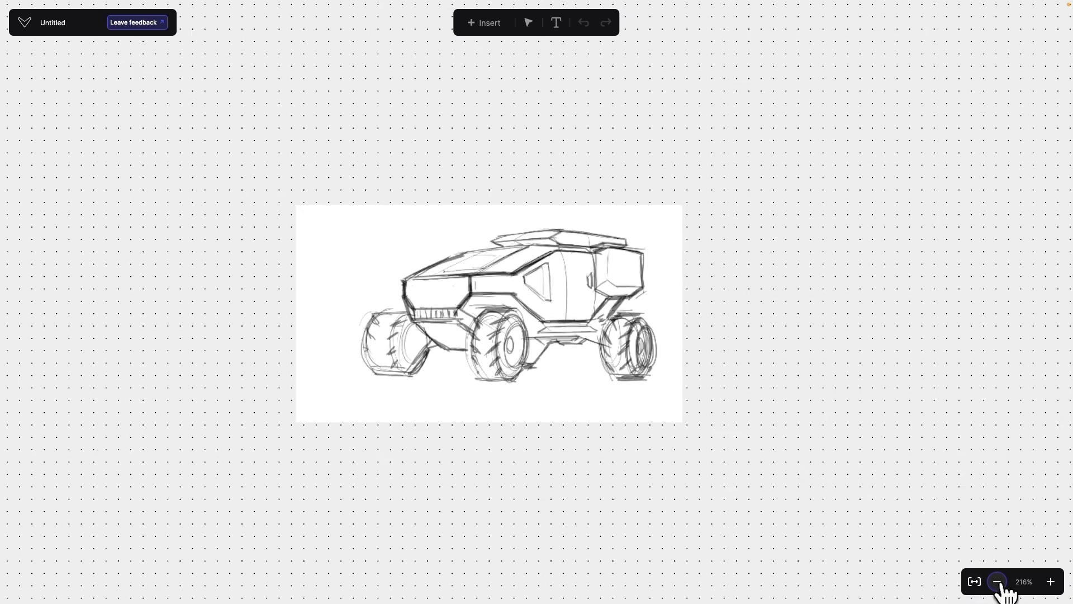
click(1051, 582)
click(975, 582)
Select the vehicle sketch and create a prompt block connected to it
click(515, 372)
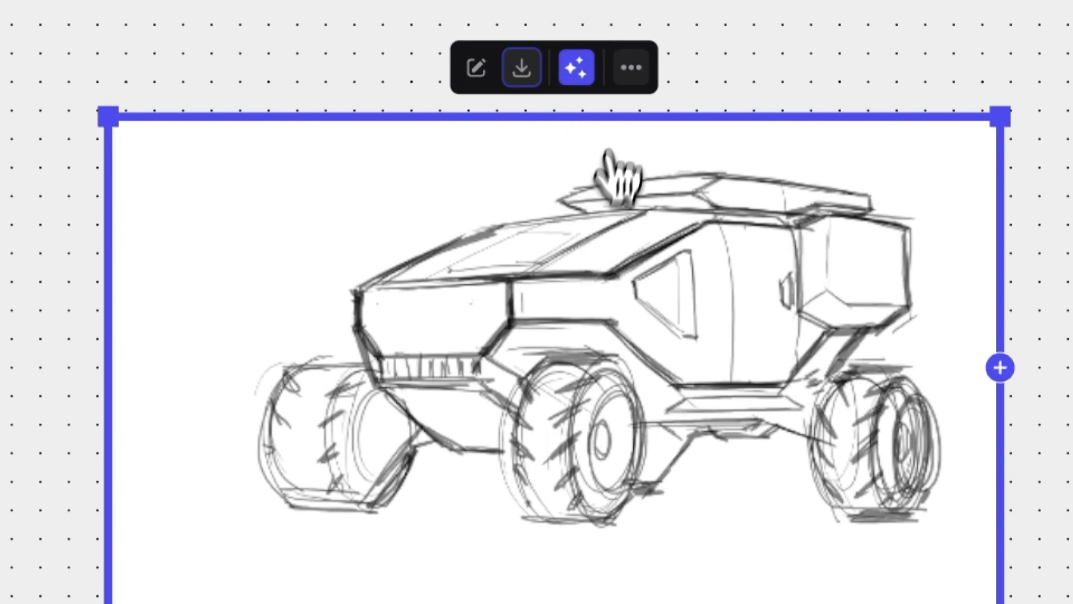
click(631, 68)
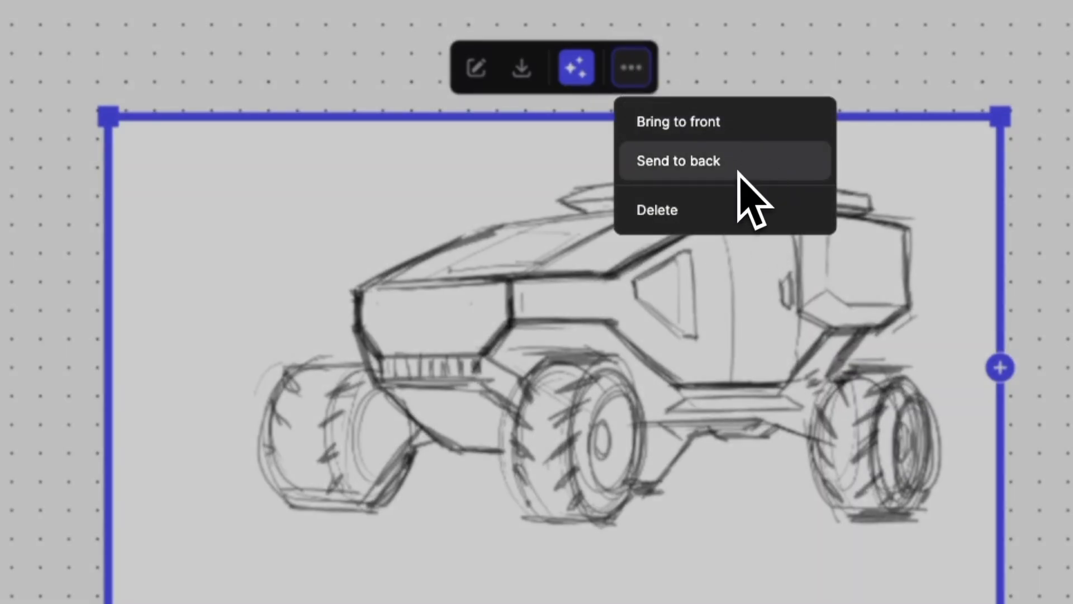
click(820, 40)
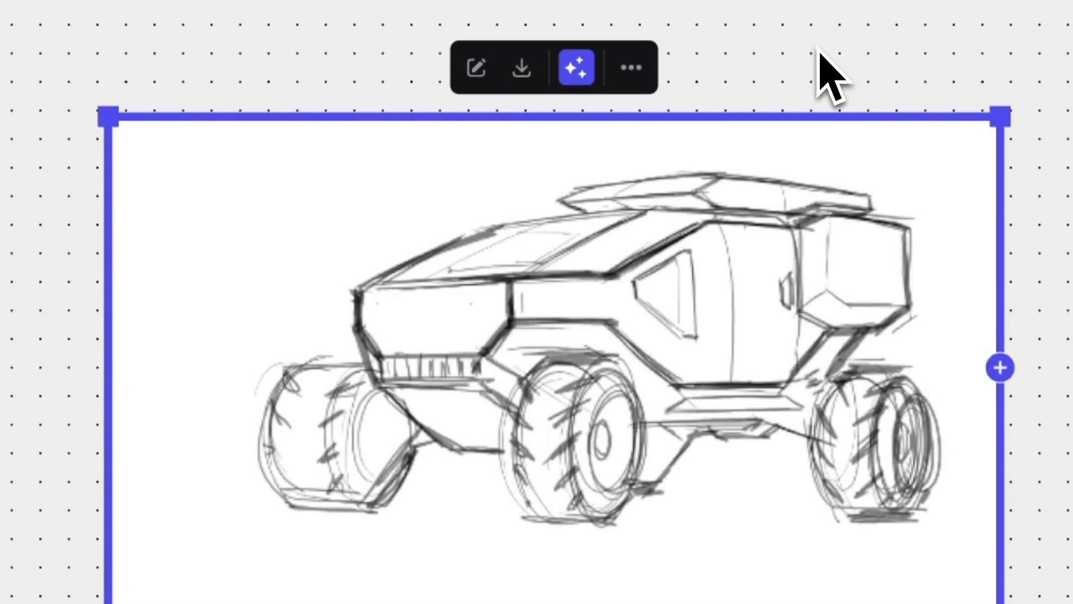
click(577, 70)
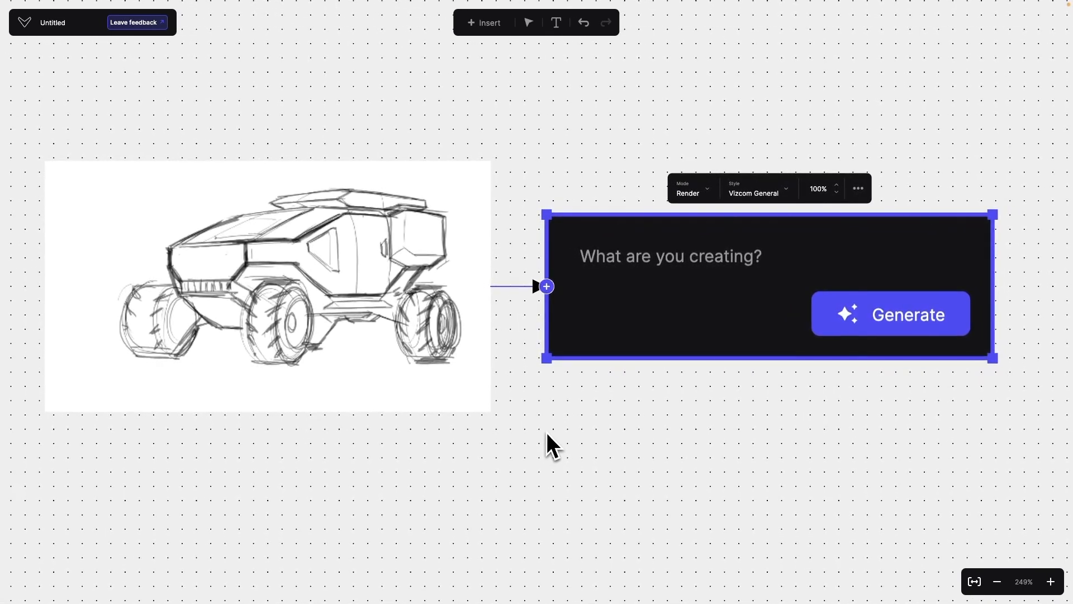
Keep the prompt block in Render mode and set its style to Cyber Cel
click(702, 194)
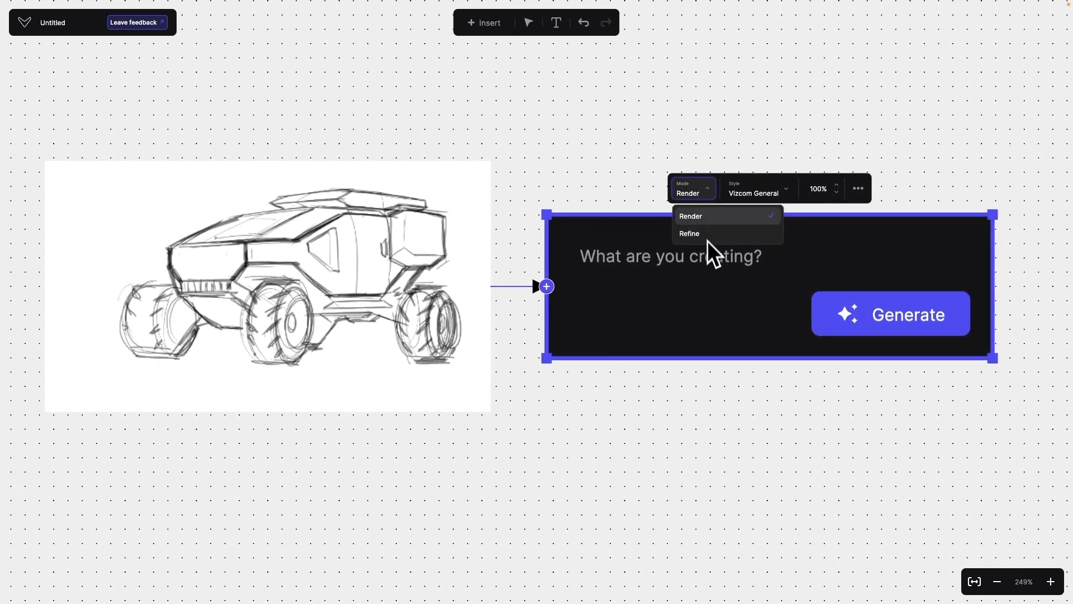
click(789, 196)
click(788, 196)
click(796, 469)
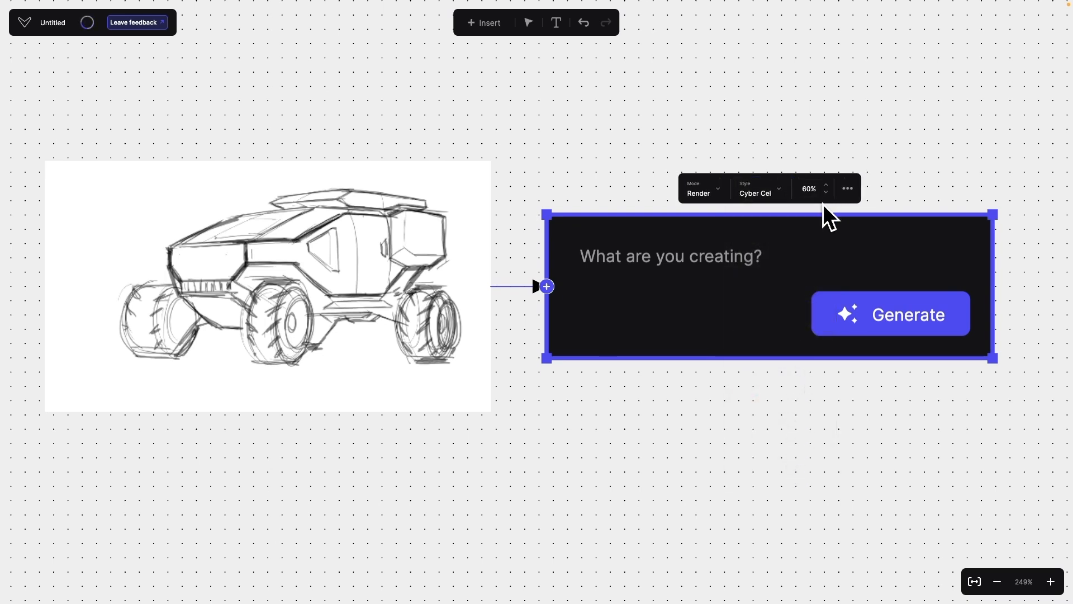
Enter the prompt "An off-road overlanding vehicle in the desert" and generate several renders from it
click(613, 273)
text(An off-road over)
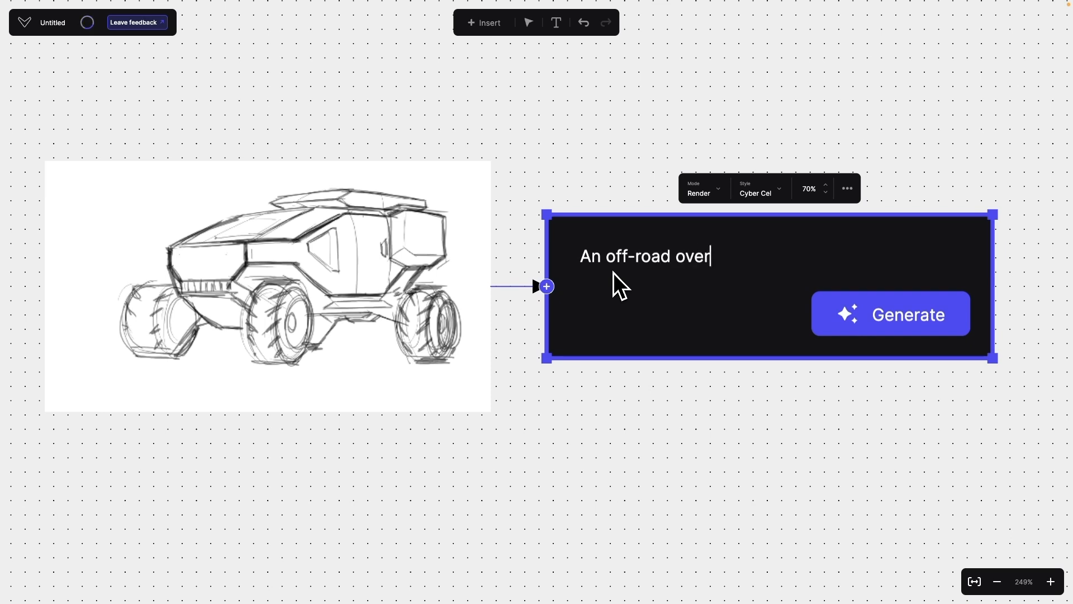
text(landing vehicle in the desert)
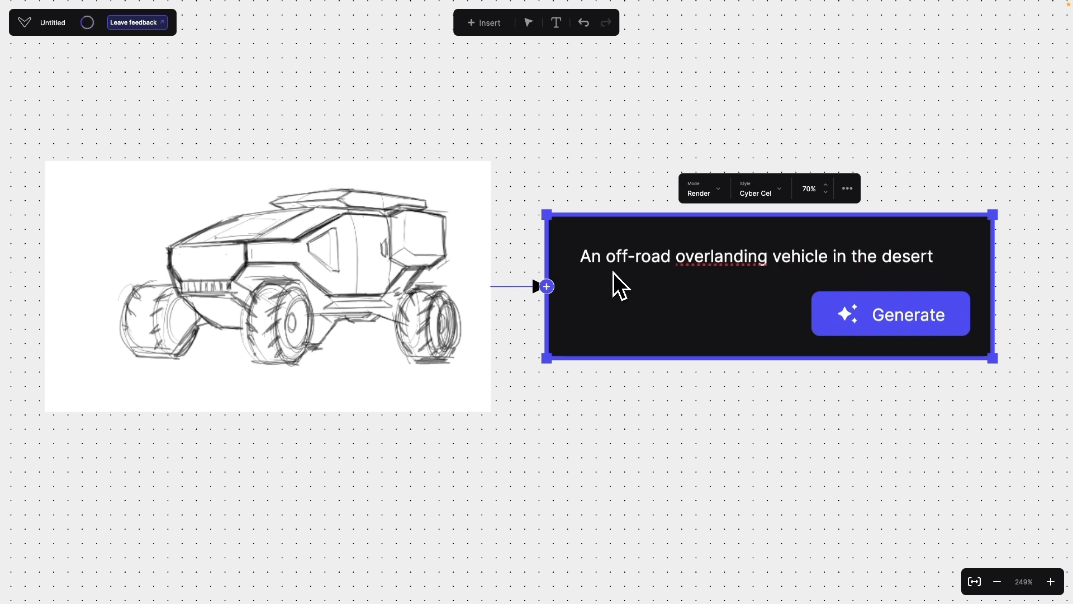
scroll(613, 273, down, 5)
click(518, 292)
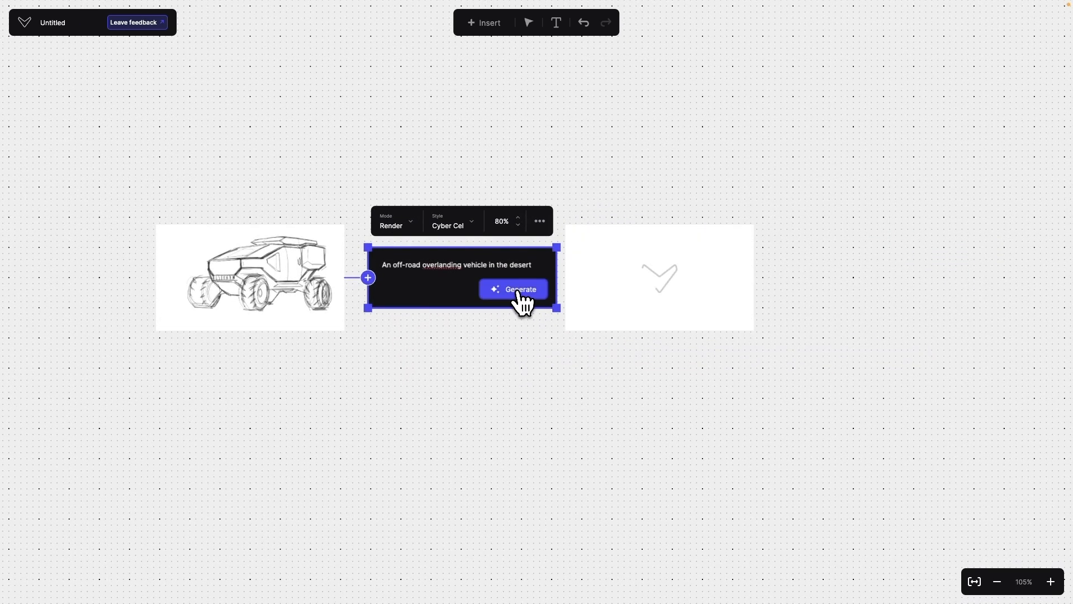
click(519, 292)
click(518, 292)
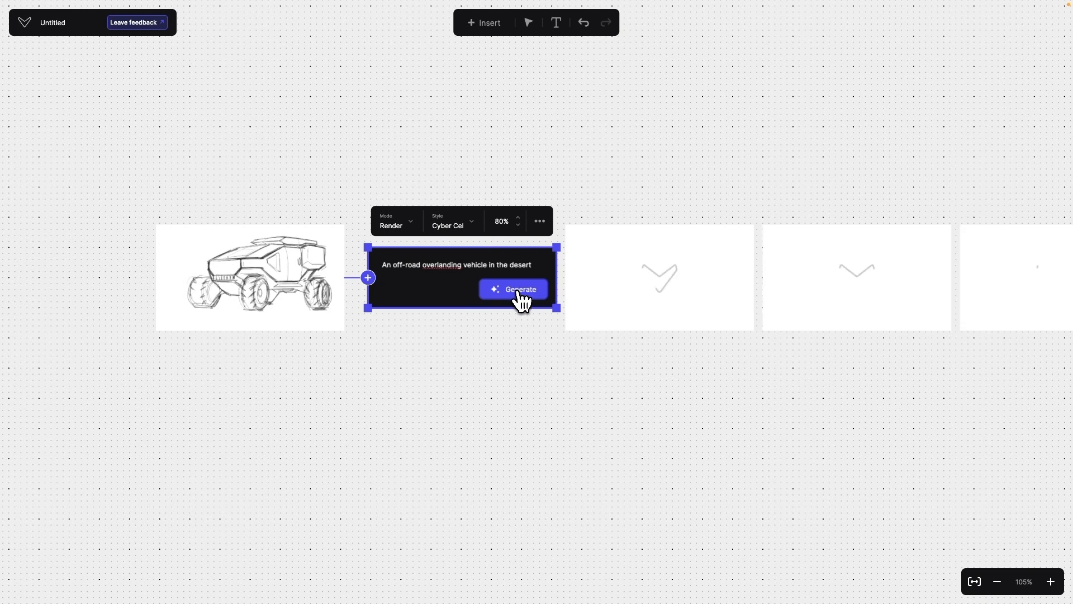
Create another prompt block from the vehicle sketch and place it below the desert prompt
drag(550, 370, 441, 362)
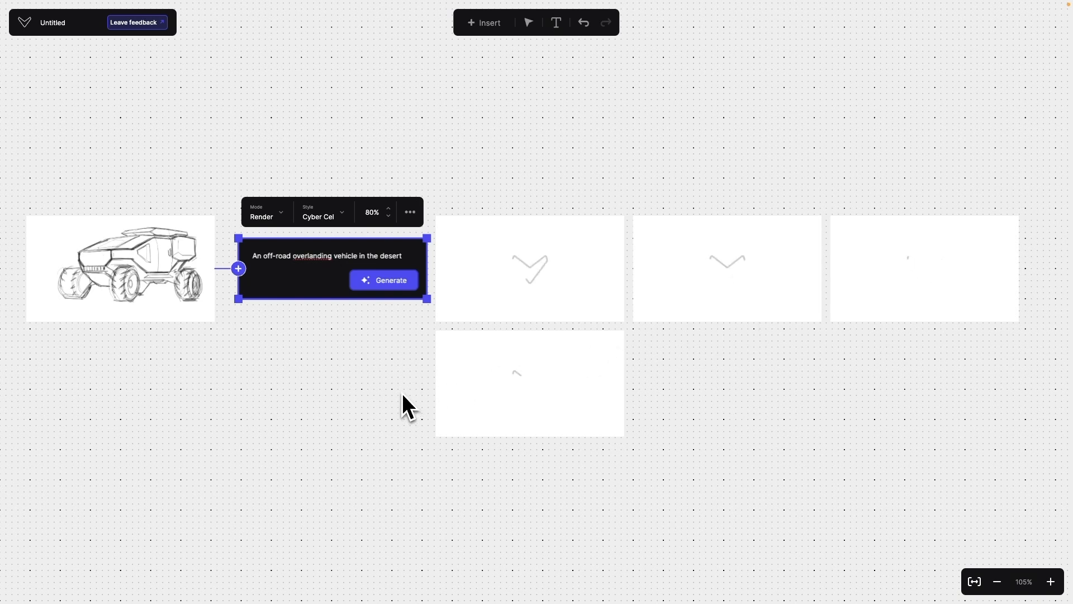
click(164, 280)
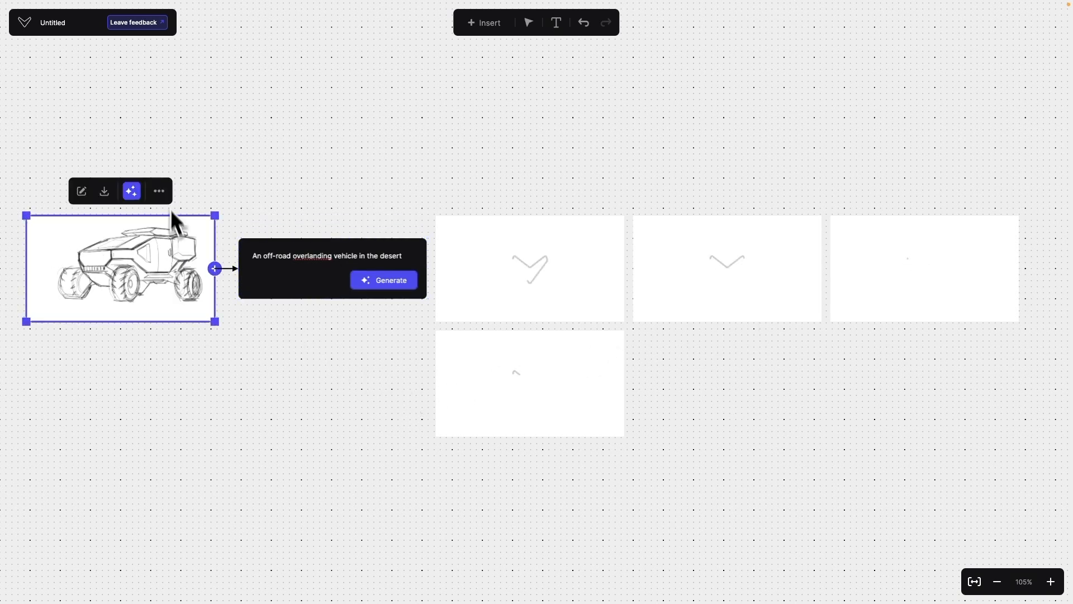
click(135, 196)
drag(255, 321, 226, 495)
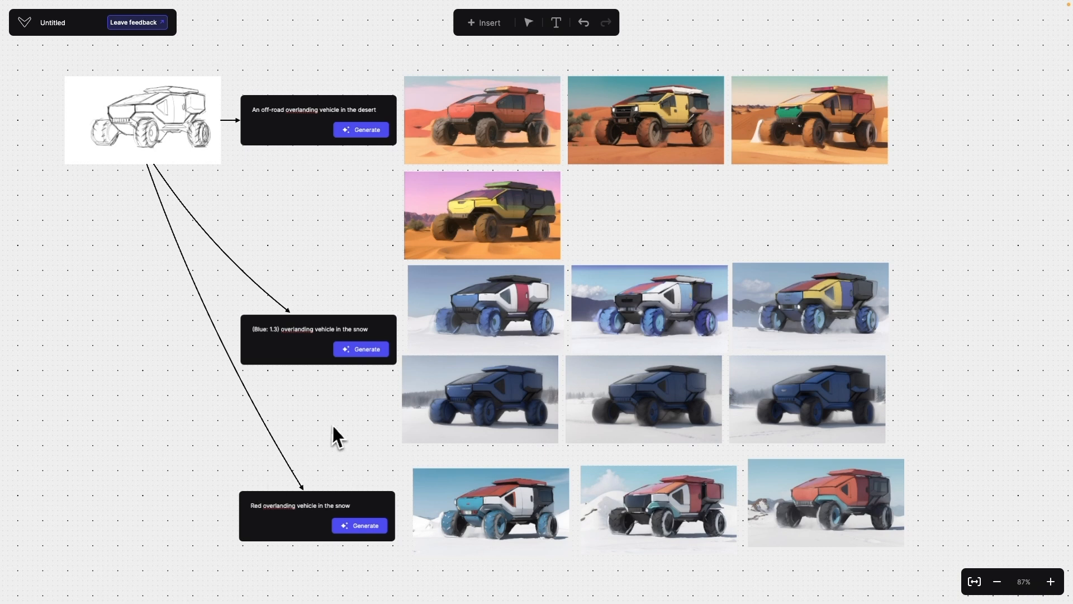
Review the desert and snow renders and view the extra options of the "(Blue: 1.3) overlanding vehicle in the snow" prompt
scroll(334, 422, up, 2)
scroll(333, 423, right, 1)
scroll(314, 454, down, 2)
scroll(313, 454, right, 1)
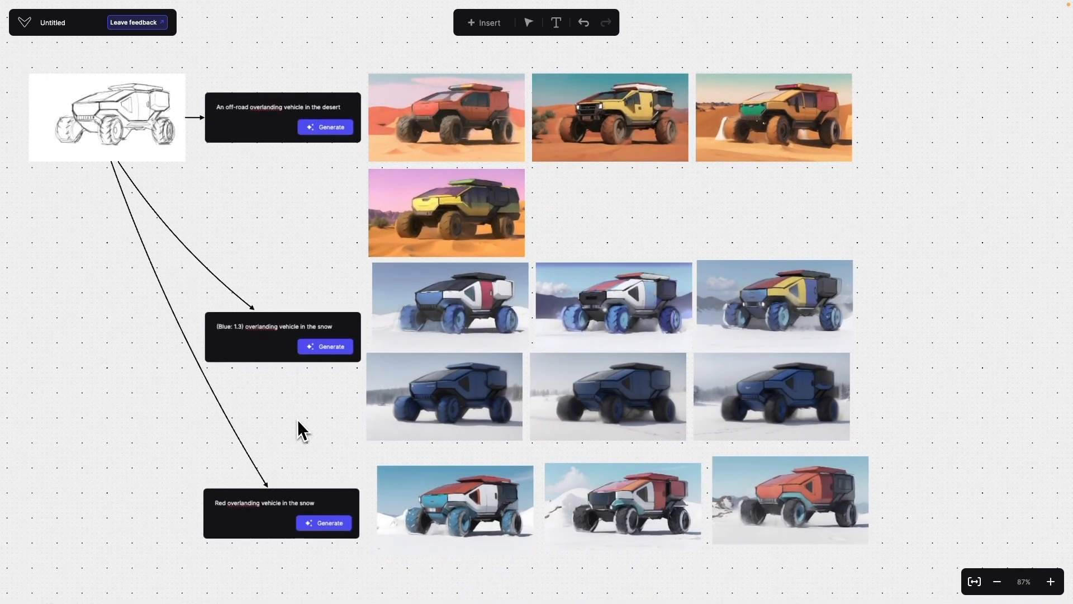
click(299, 327)
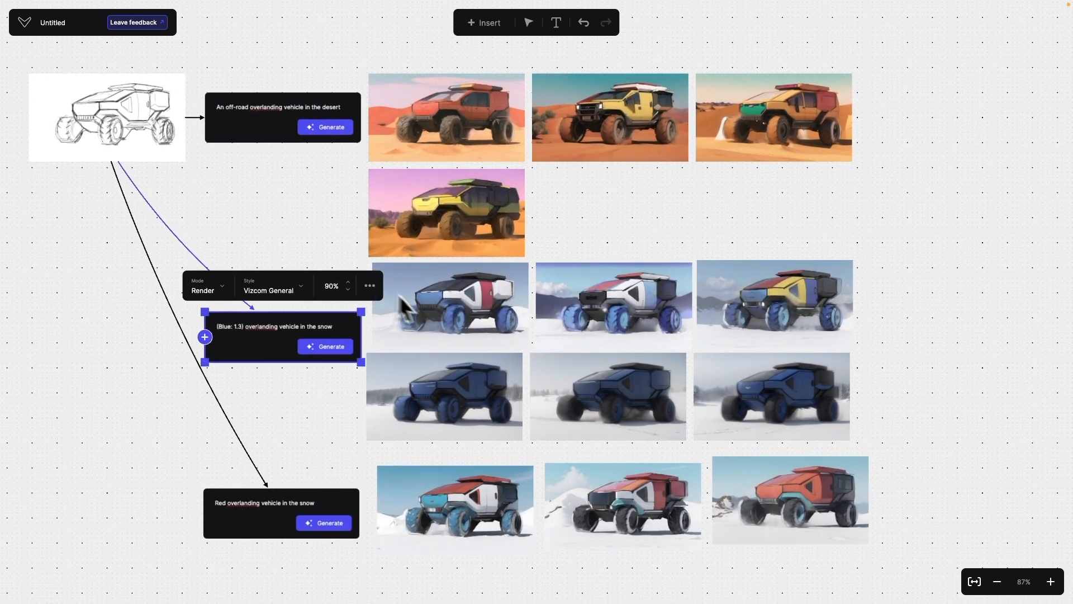
click(370, 285)
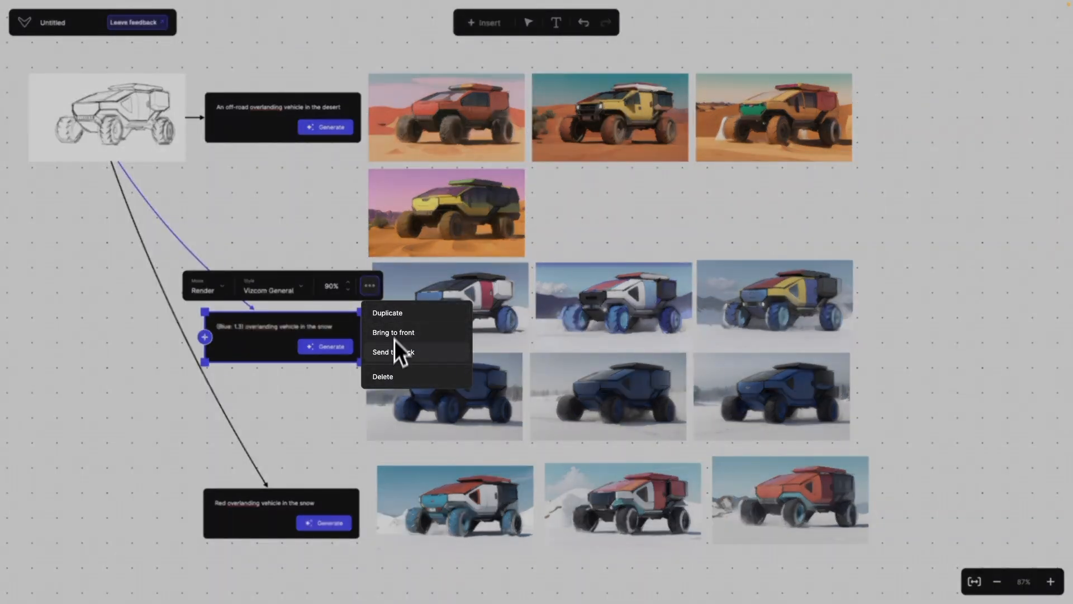
click(298, 391)
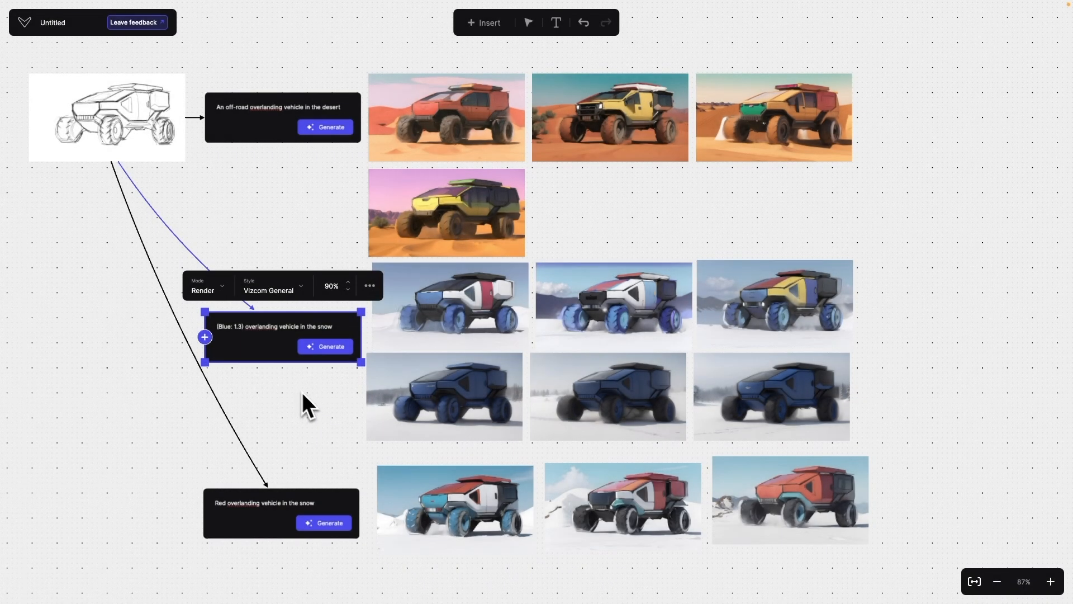
click(316, 401)
Move the blue-and-yellow snow render onto empty canvas to the right of the other renders and enlarge it to about twice its size
scroll(325, 411, down, 2)
scroll(325, 411, right, 2)
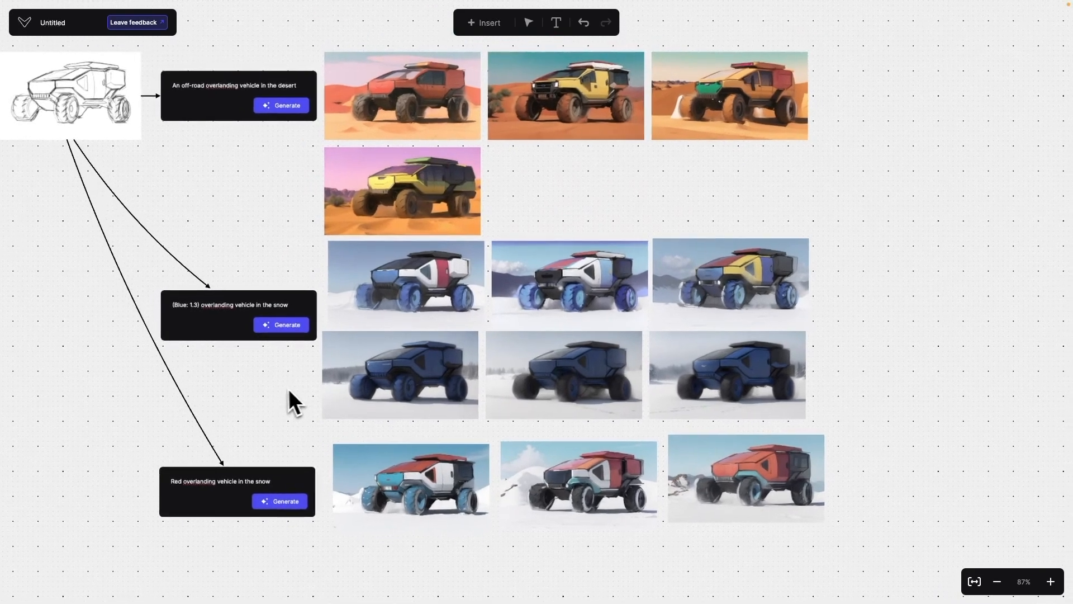
drag(734, 286, 757, 250)
scroll(822, 304, right, 10)
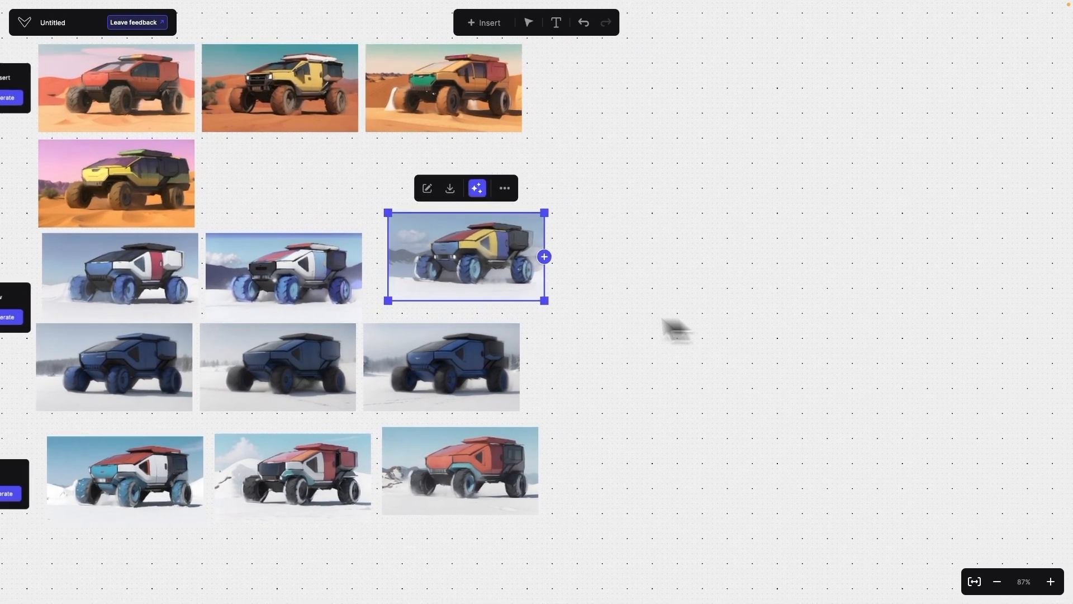
drag(223, 275, 453, 212)
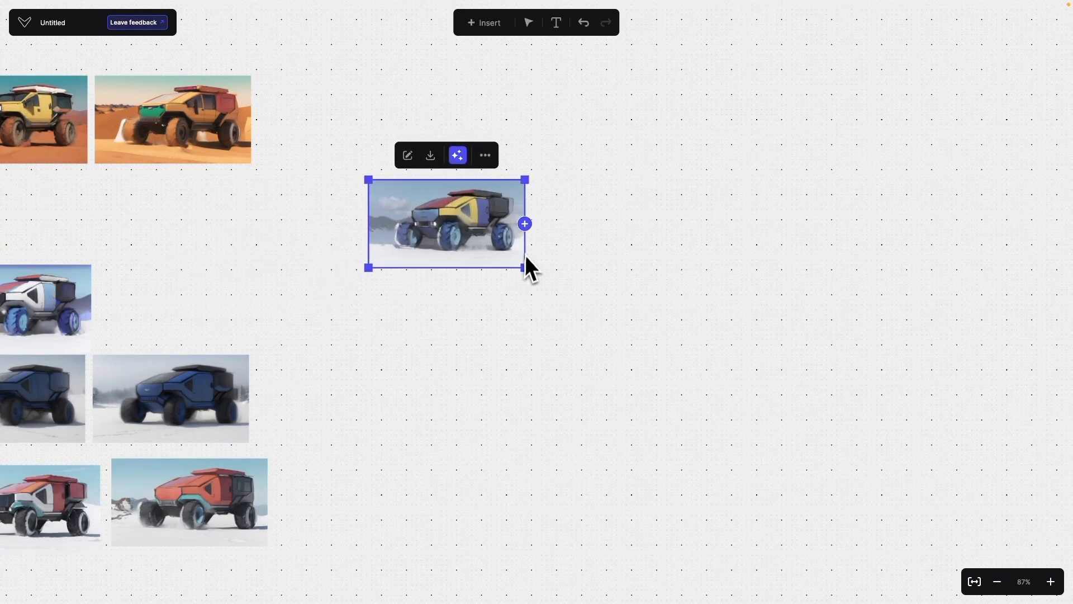
drag(525, 269, 635, 355)
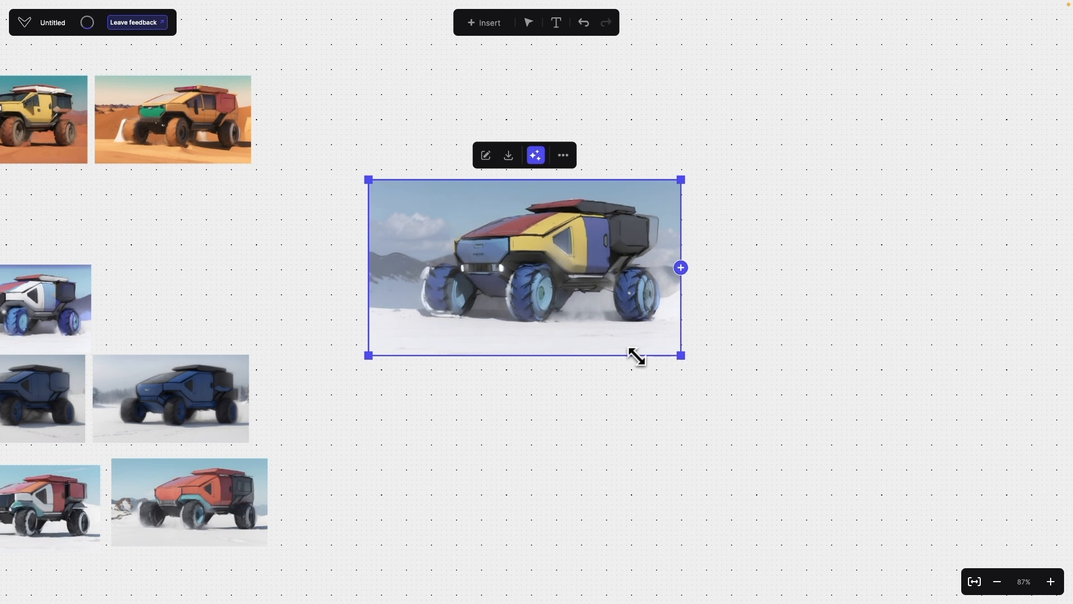
drag(550, 298, 494, 325)
click(763, 246)
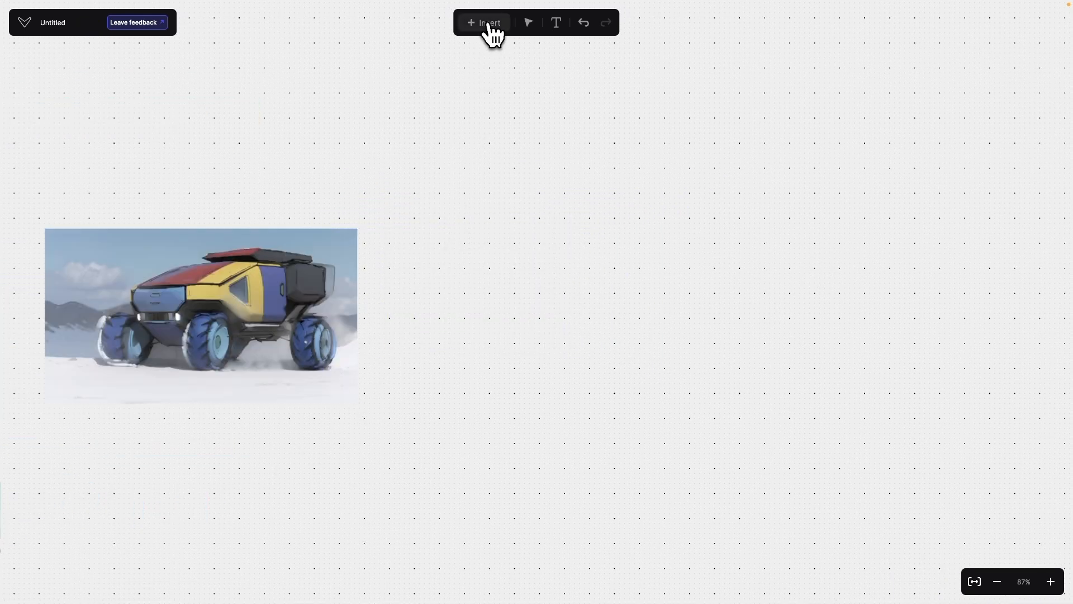
Insert two empty image blocks beside the enlarged render, placing the second below the first
click(491, 25)
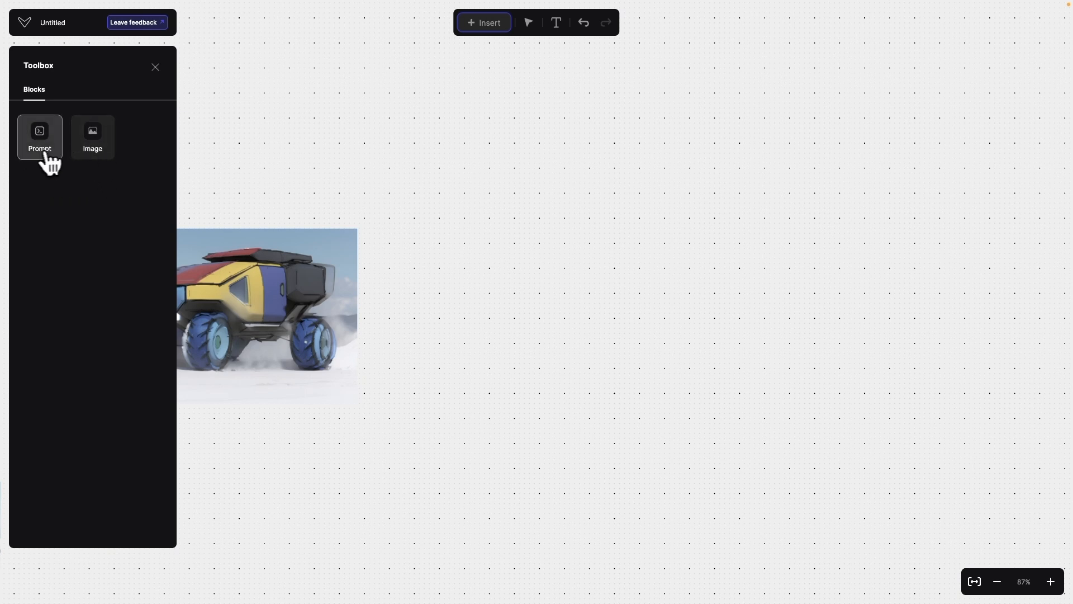
click(94, 144)
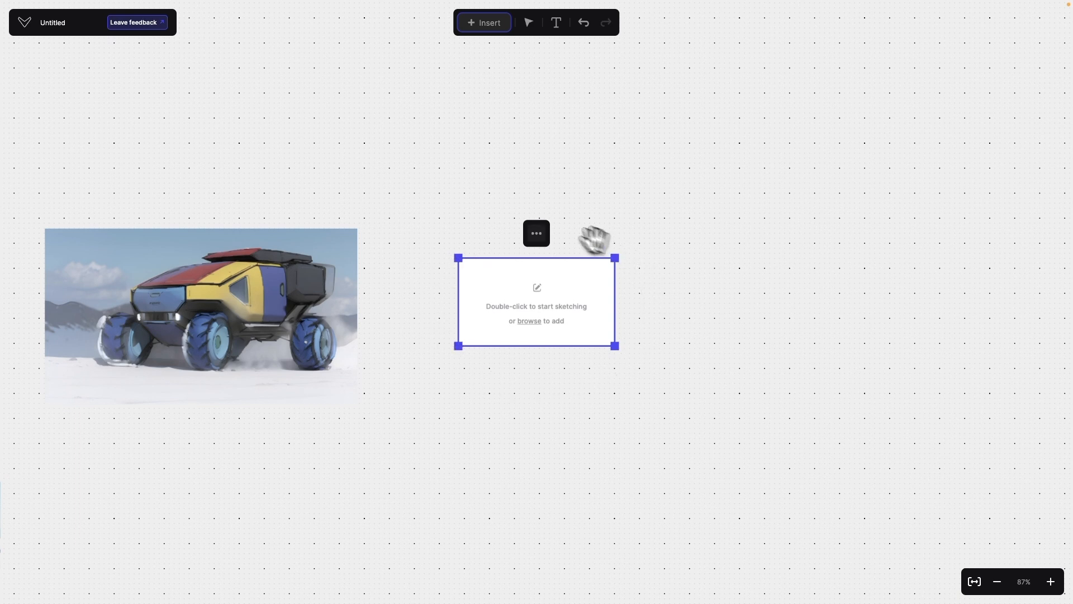
click(484, 23)
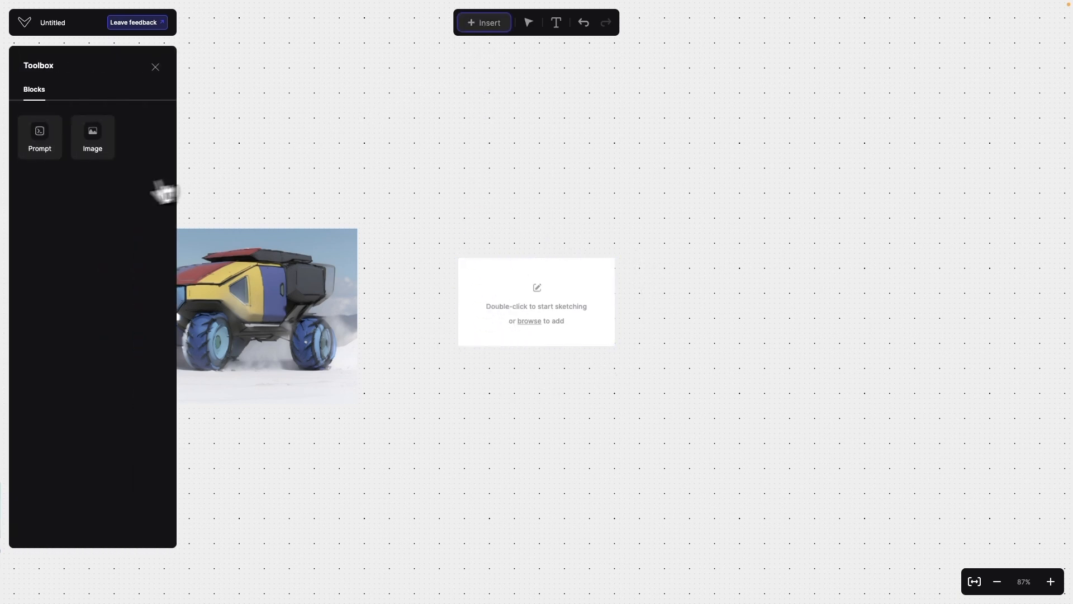
drag(95, 152, 534, 420)
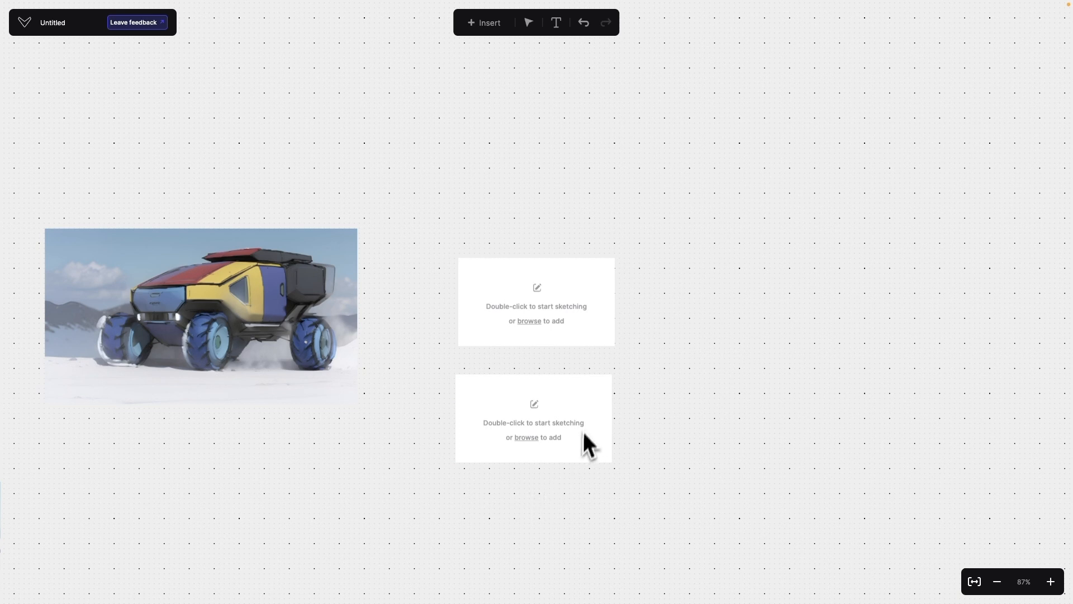
Load download (73).png from the Downloads folder into the lower image block
click(573, 412)
click(527, 438)
scroll(518, 395, down, 10)
click(477, 246)
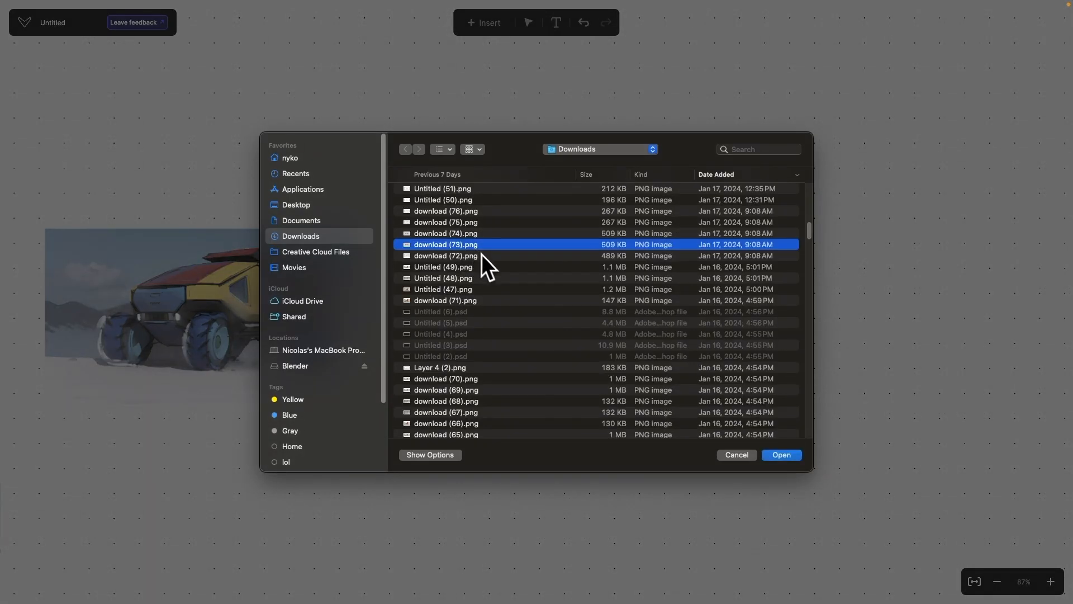
click(780, 454)
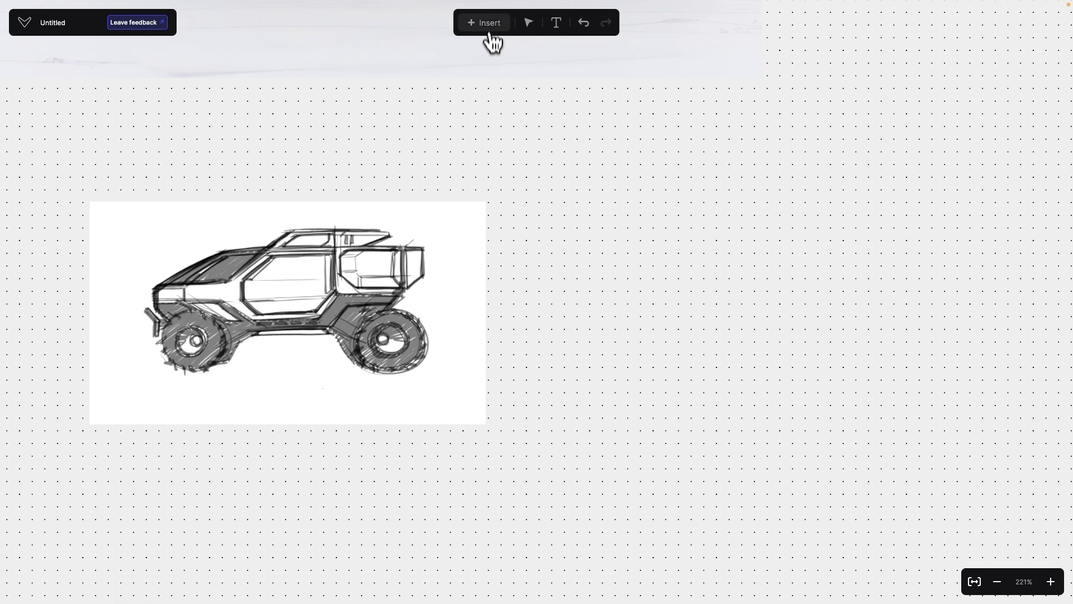
Insert a prompt block beside the side-view vehicle sketch and connect its input to the sketch
click(488, 27)
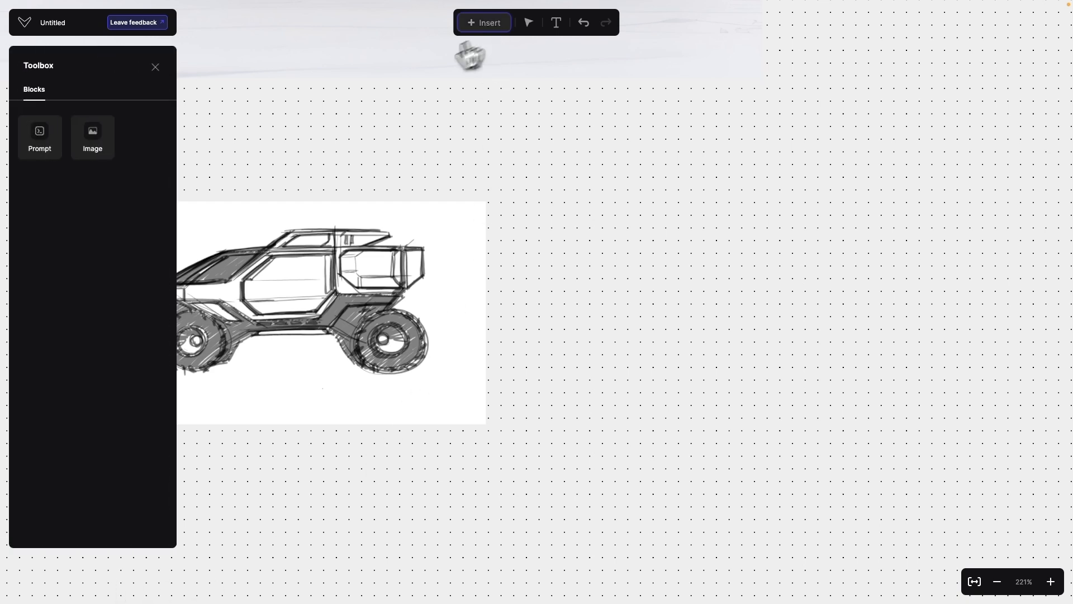
click(51, 134)
mouse_move(520, 355)
mouse_down()
mouse_move(532, 331)
mouse_move(759, 324)
mouse_move(755, 312)
mouse_up()
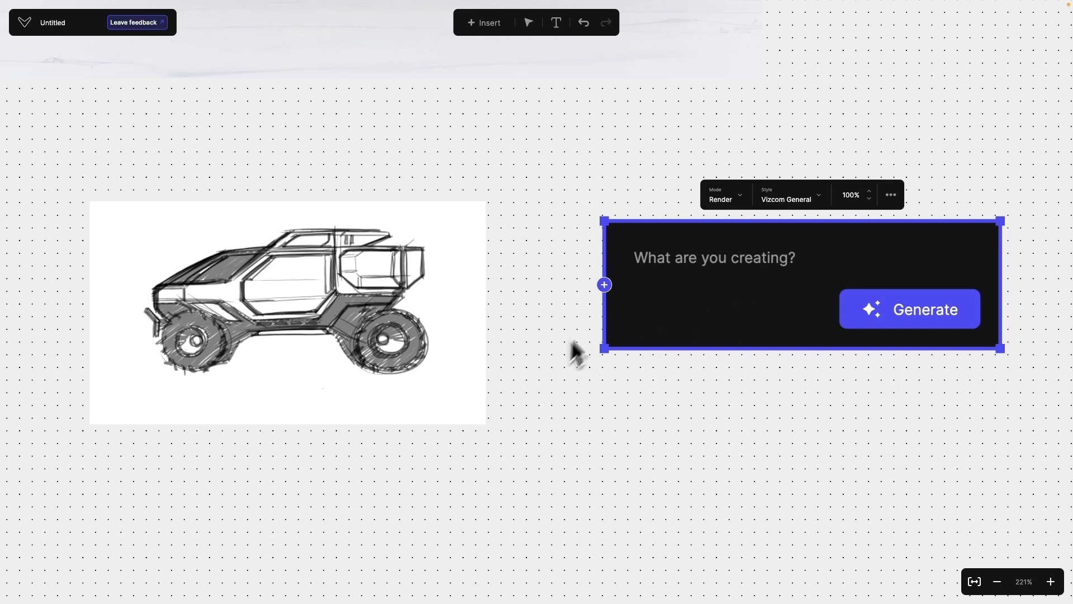
mouse_move(605, 287)
mouse_down()
mouse_move(575, 313)
mouse_move(465, 350)
mouse_move(452, 339)
mouse_up()
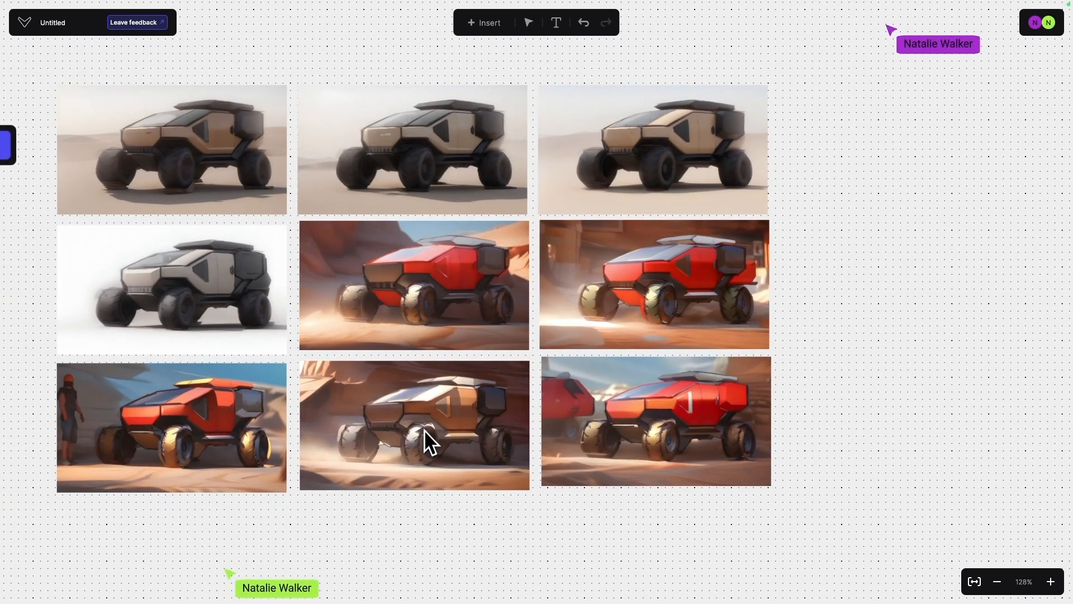
Open the brown desert render for editing, accept the selected "Shiny Gold vehicle" refinement and return to the Workbench
double_click(426, 432)
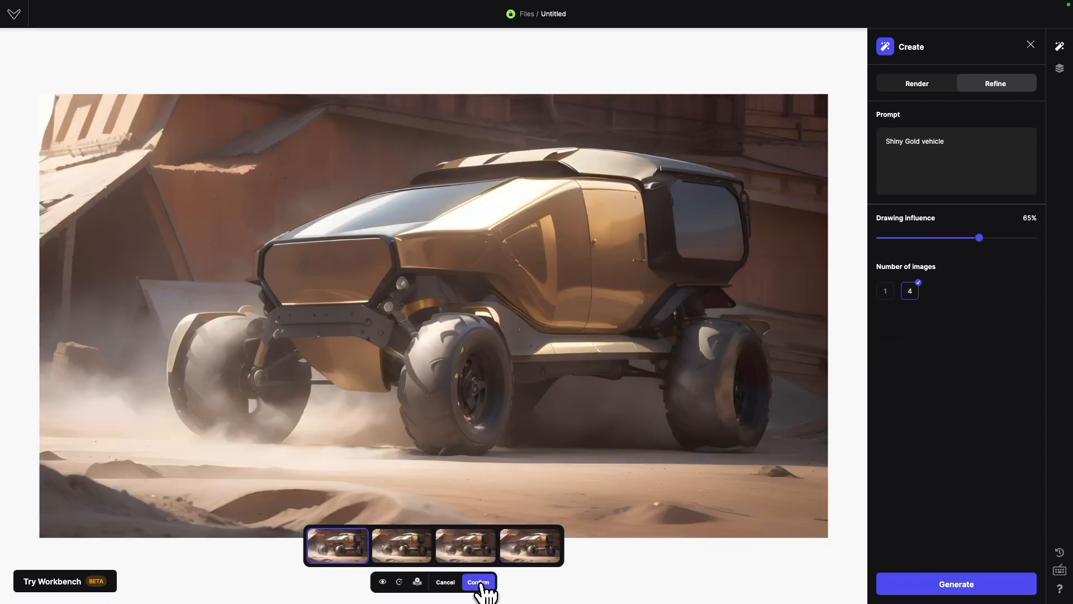
click(479, 582)
click(1060, 68)
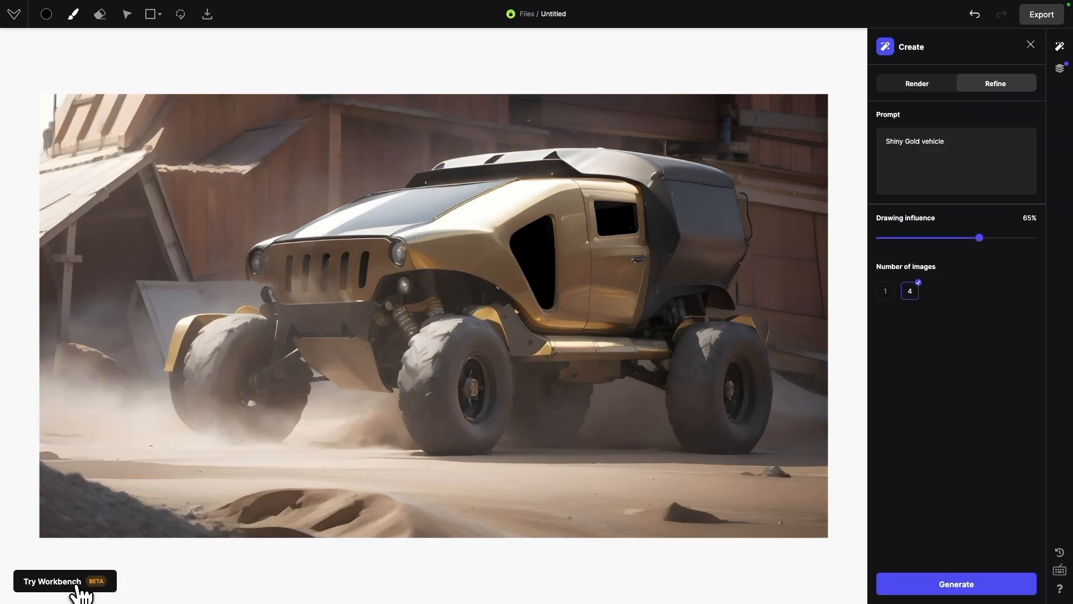
click(78, 587)
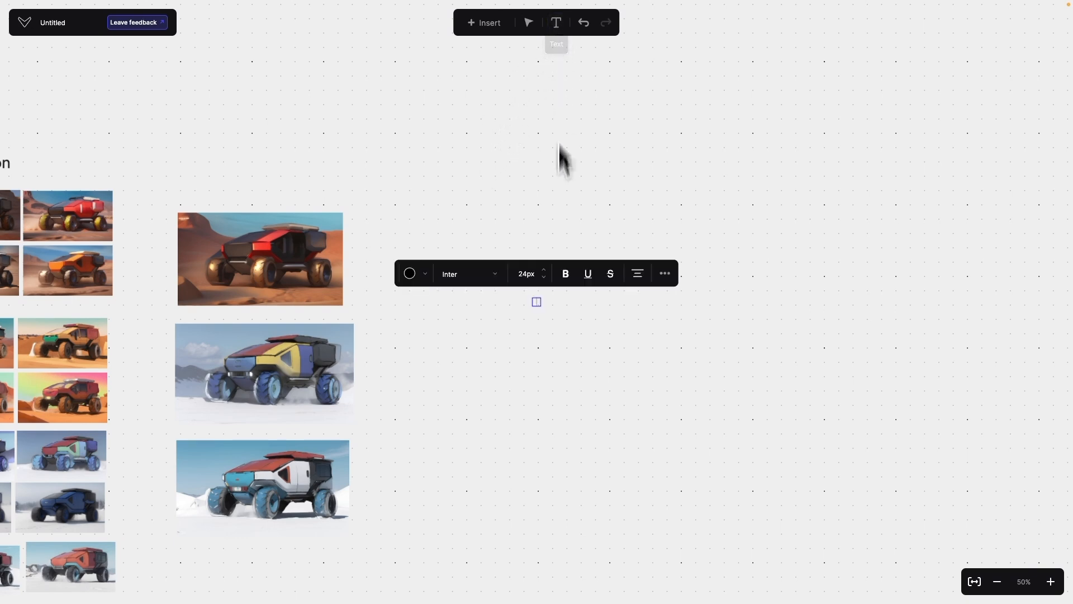
Add the text "Chosen directions to develop" and move it toward the column of three chosen vehicle renders
text(osen directions t)
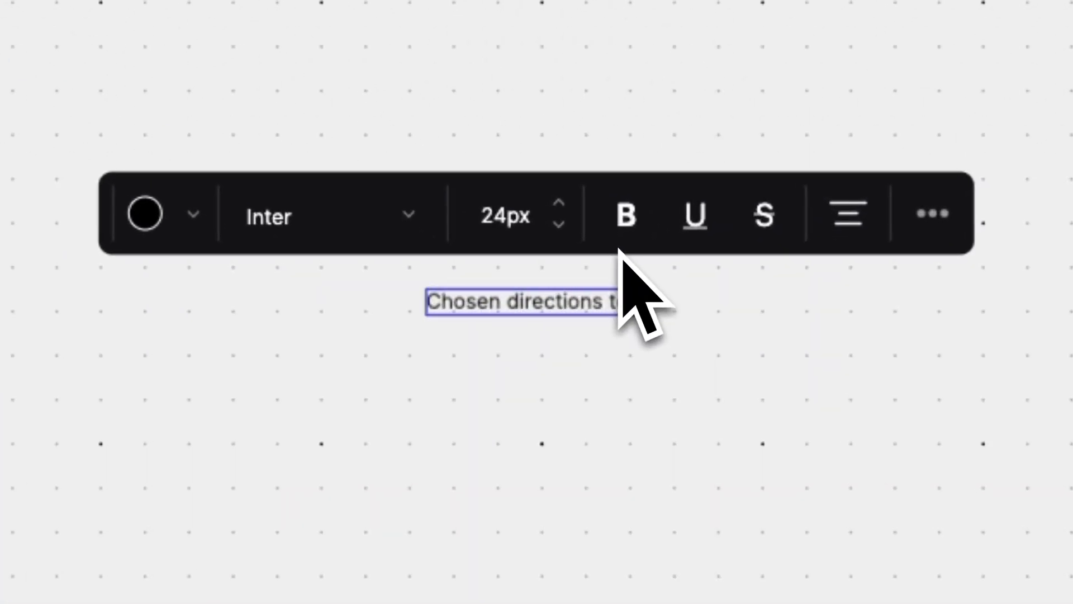
text(o develop)
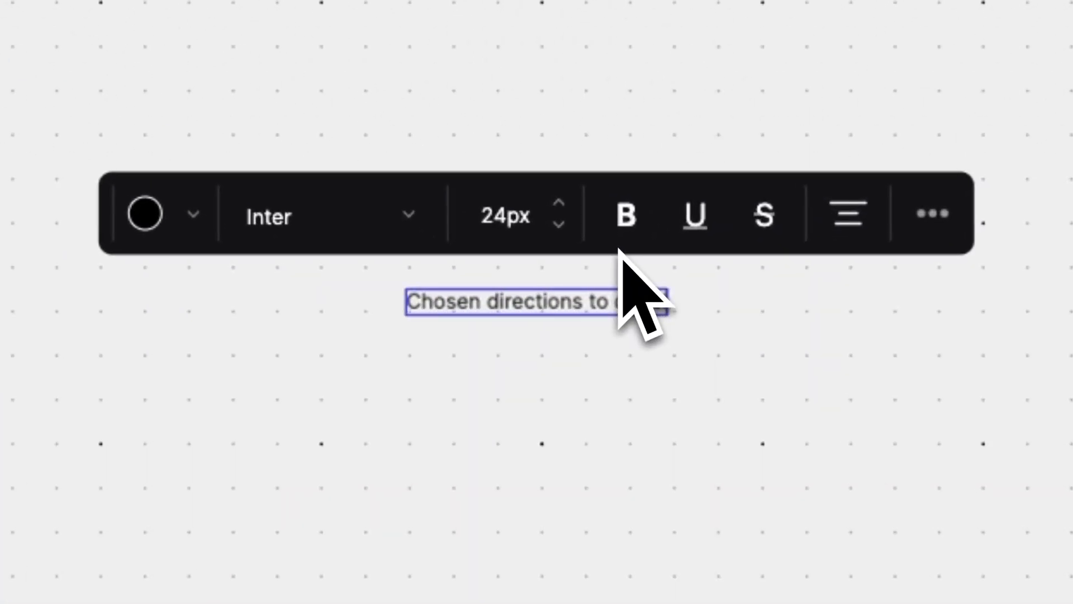
click(571, 355)
click(545, 303)
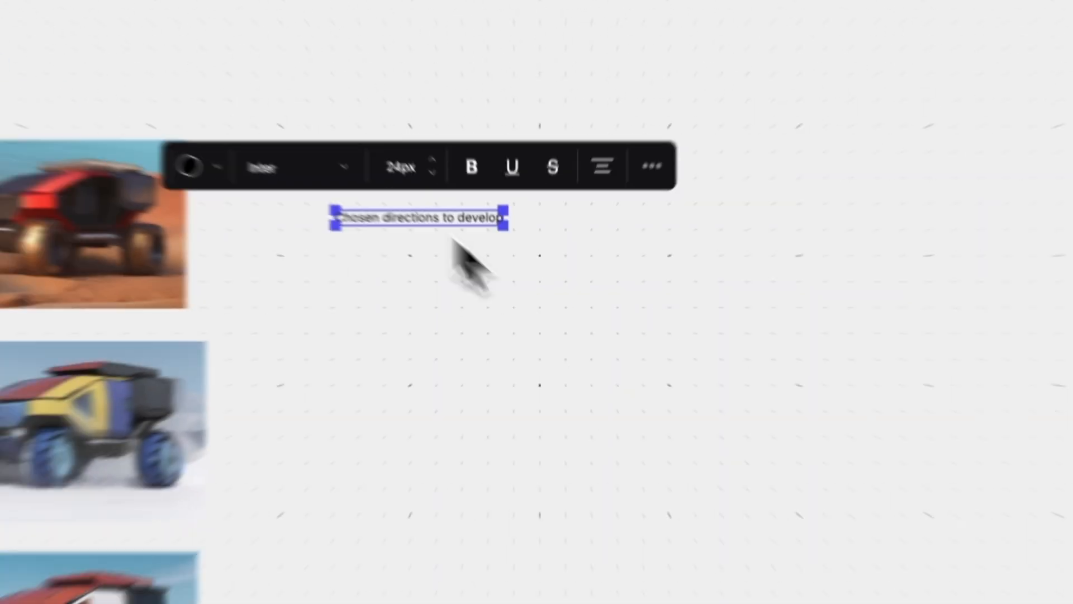
drag(452, 240, 384, 174)
drag(314, 185, 280, 187)
click(393, 242)
drag(401, 263, 693, 213)
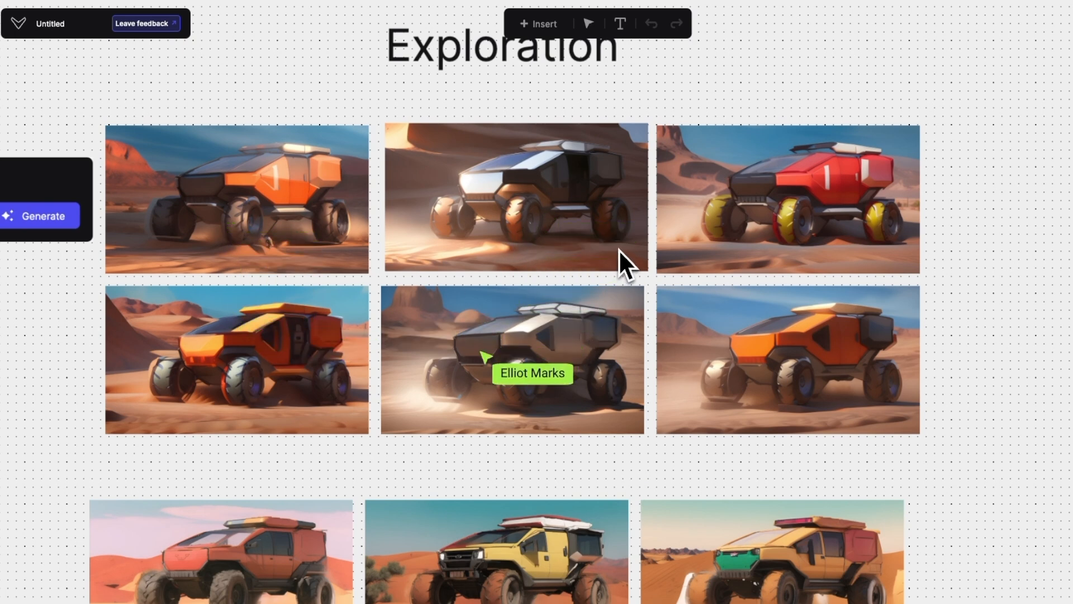
Examine the Exploration renders, the developed desert and snow variants, and the wider board's large orange side-view render
scroll(602, 441, down, 5)
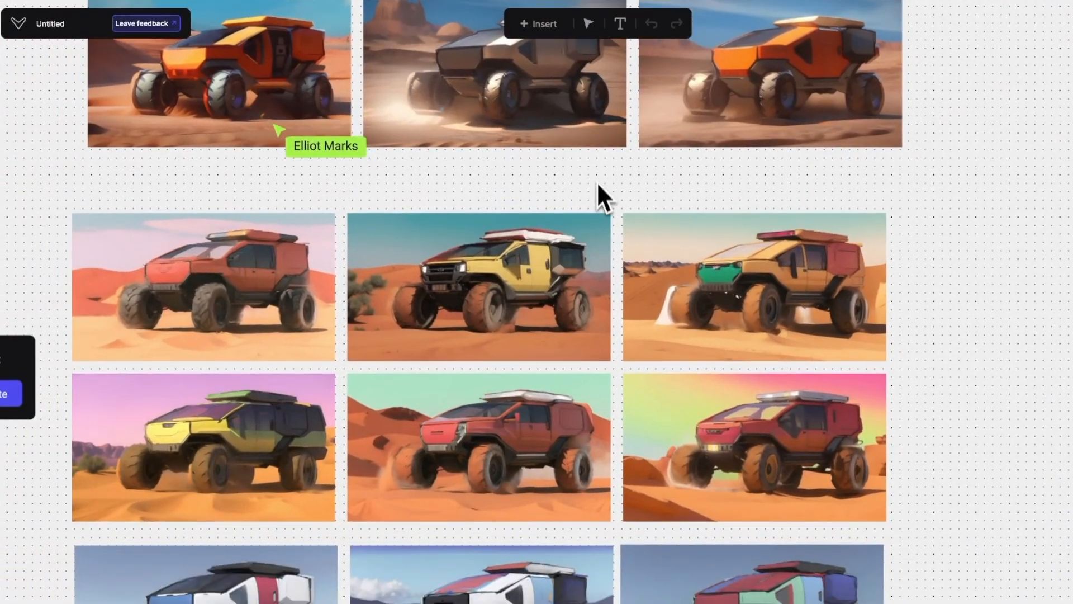
scroll(619, 208, right, 3)
drag(557, 208, 463, 107)
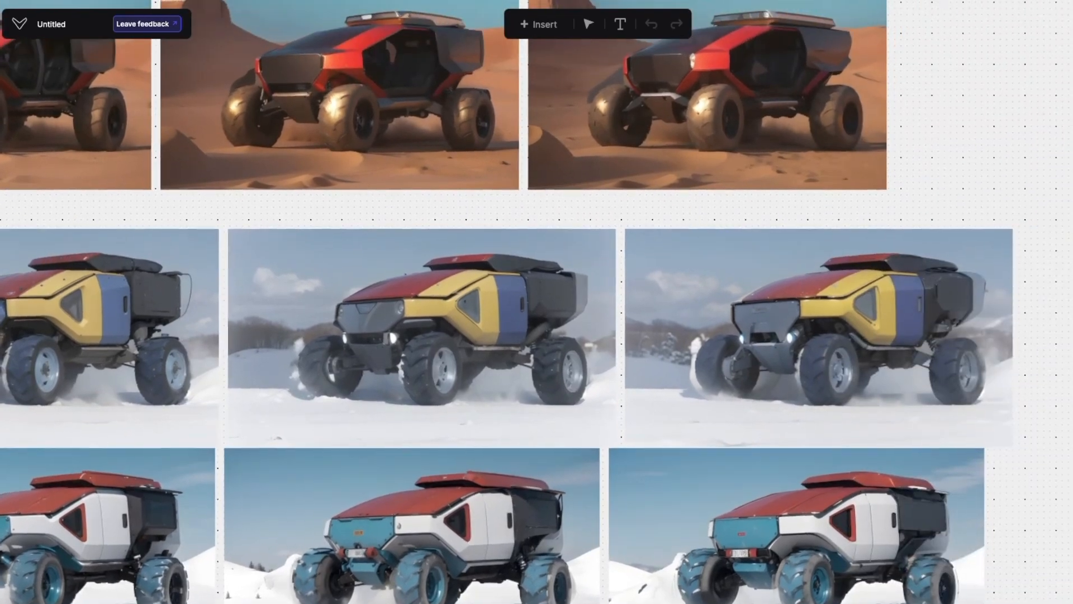
scroll(537, 302, up, 2)
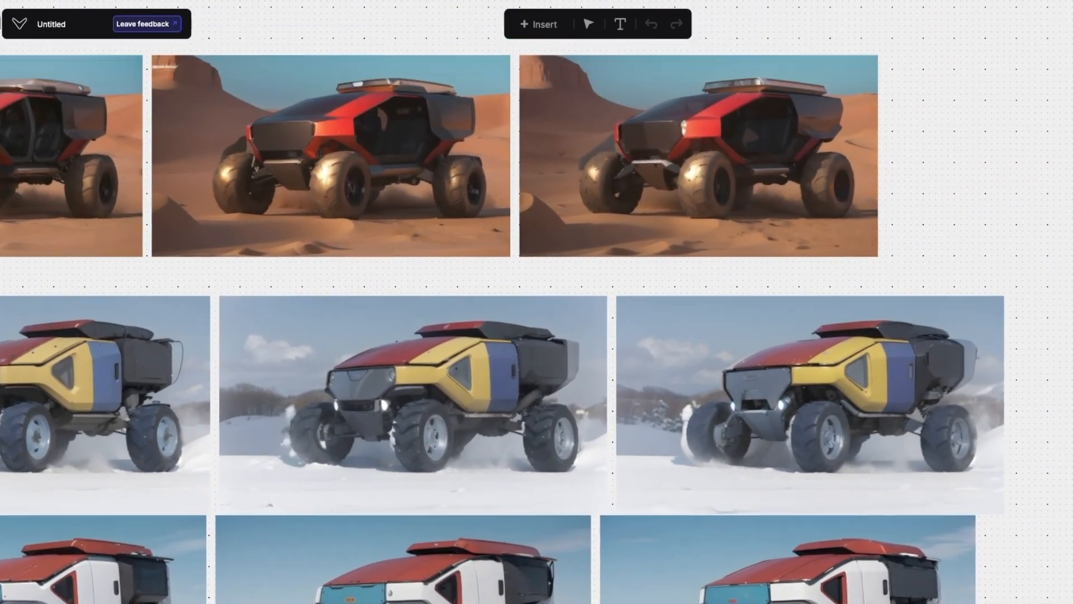
scroll(536, 302, right, 3)
scroll(536, 302, up, 2)
scroll(536, 302, right, 1)
scroll(537, 302, down, 3)
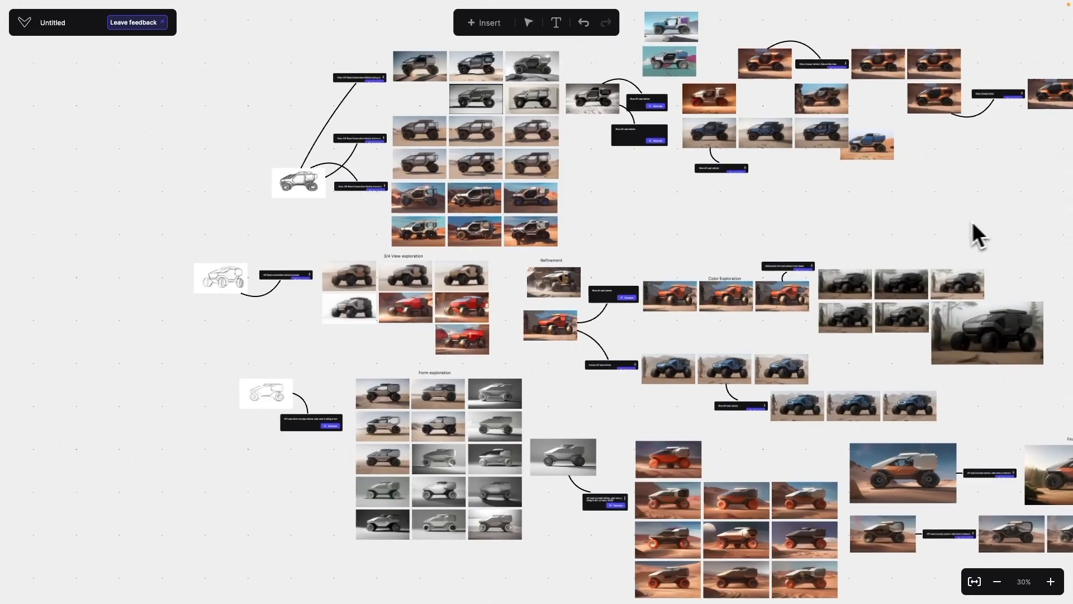
drag(972, 222, 747, 203)
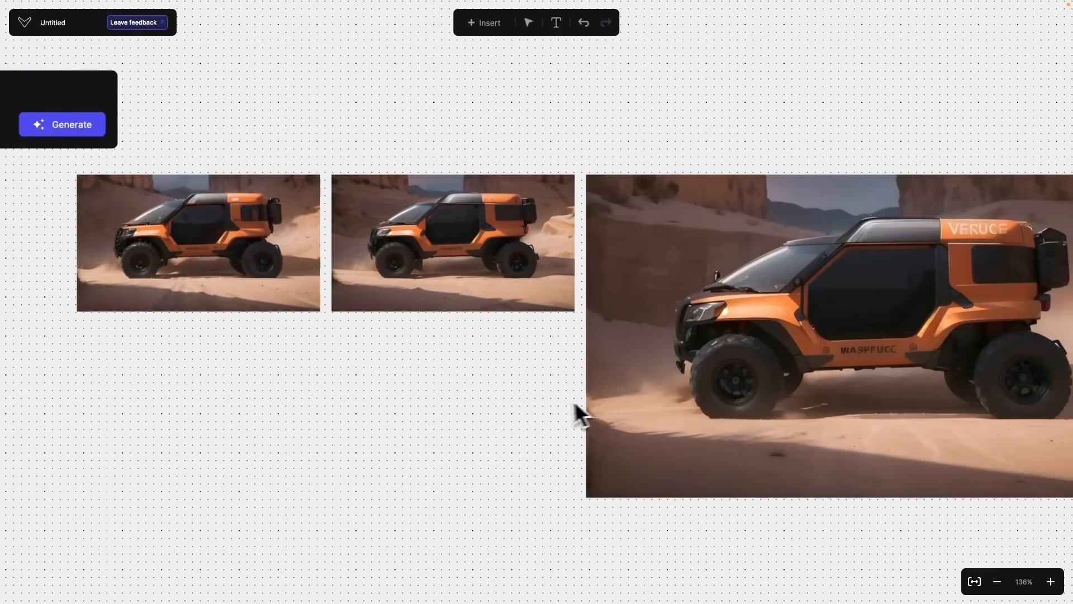
drag(574, 400, 183, 355)
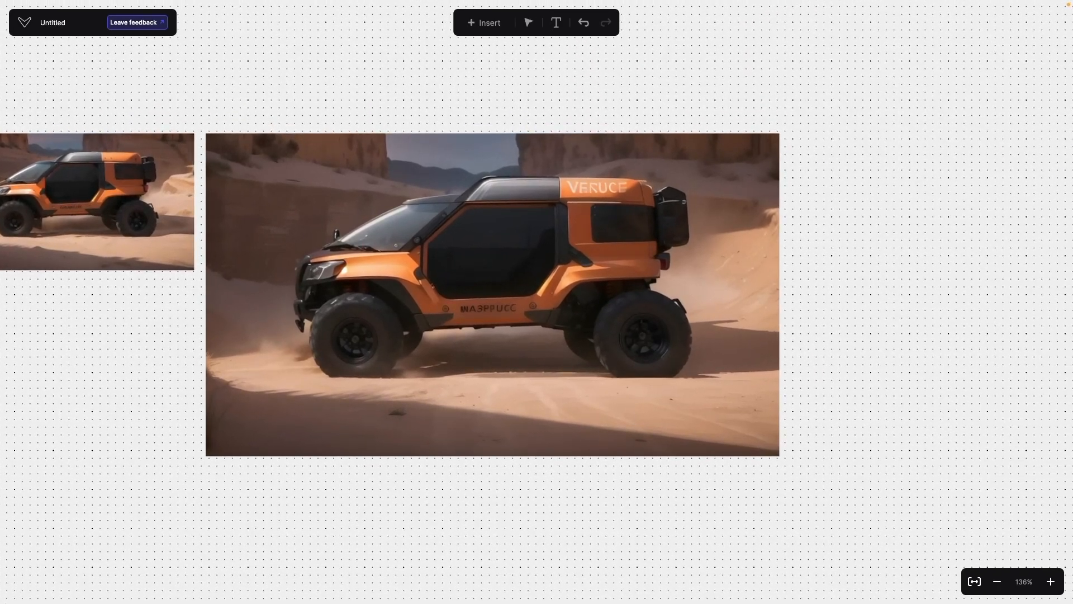